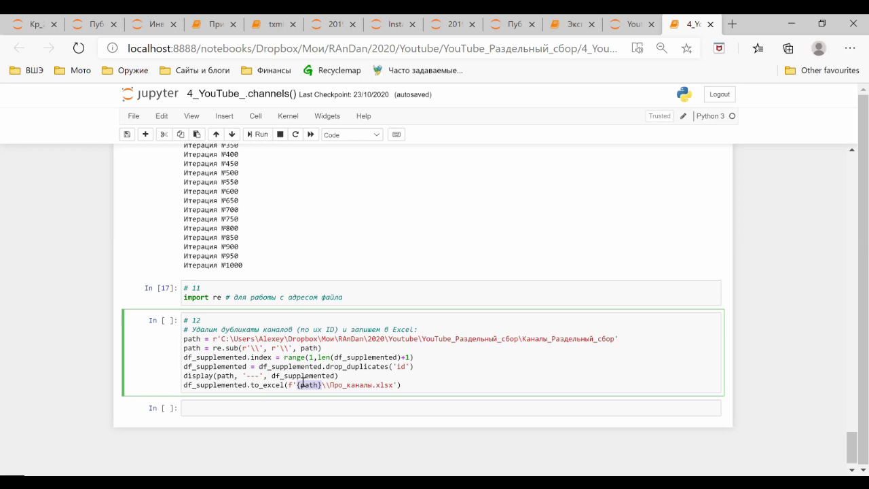
- Run cell 12 to drop duplicate channels by id and write the table to Про_каналы.xlsx in the path folder
left_click(310, 385)
double_click(310, 386)
left_click(299, 385)
double_click(308, 385)
left_click(384, 385)
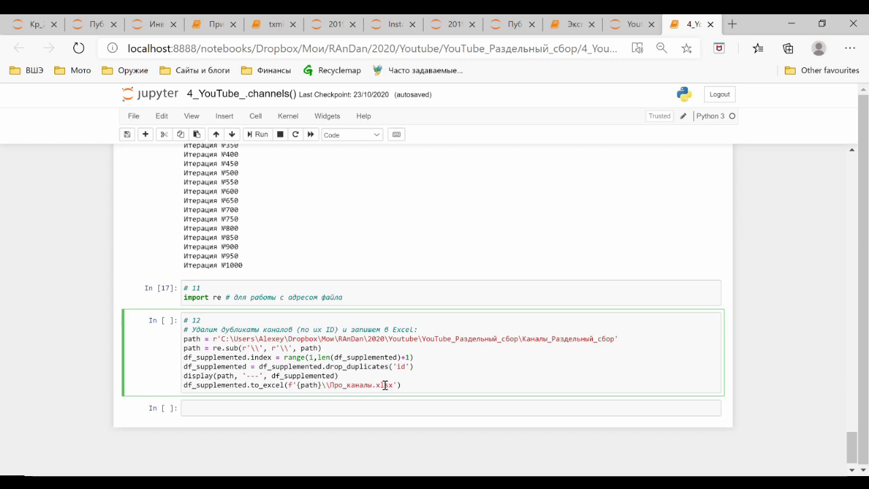
key("shift+Return")
scroll(170, 312, "up", 5)
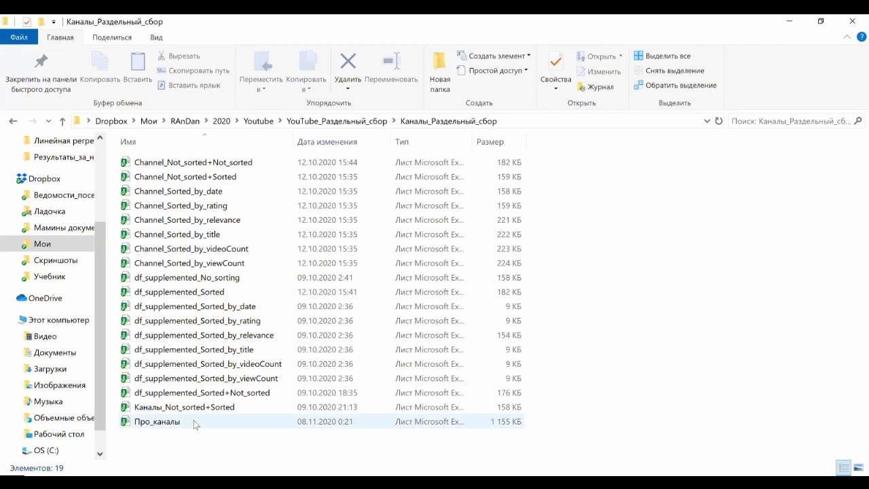
- Open the Про_каналы workbook from the Каналы_Раздельный_сбор folder and check how far its numbered rows extend
left_click(159, 425)
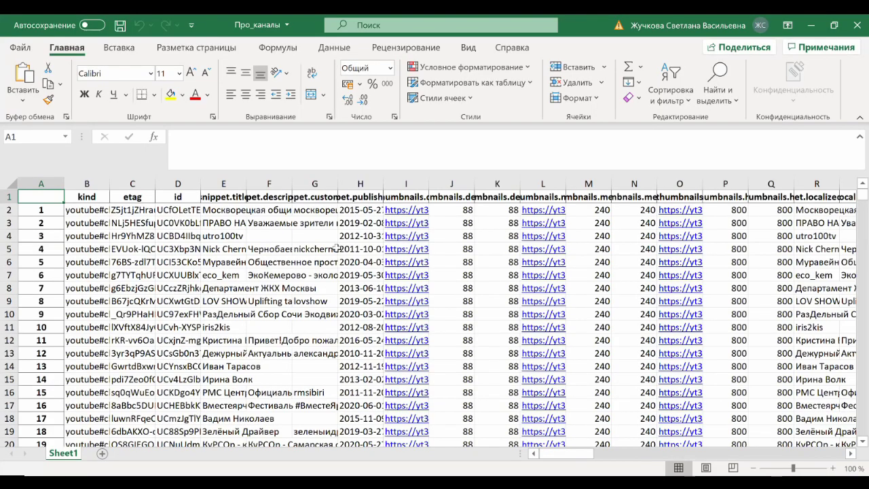
left_click(40, 210)
key("ctrl+shift+Down")
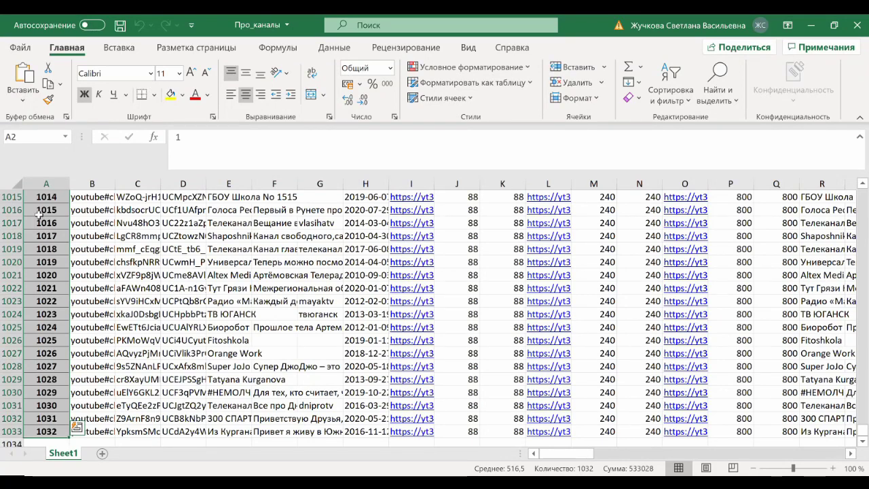
key("ctrl+Home")
- Examine the first channel's id and the column headers from the snippet fields through the medium thumbnail width
left_click(175, 210)
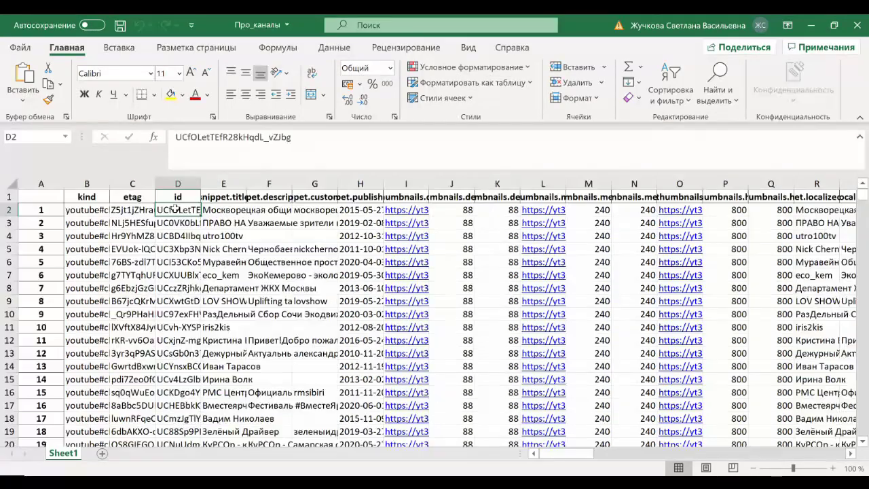
key("Right")
key("Right")
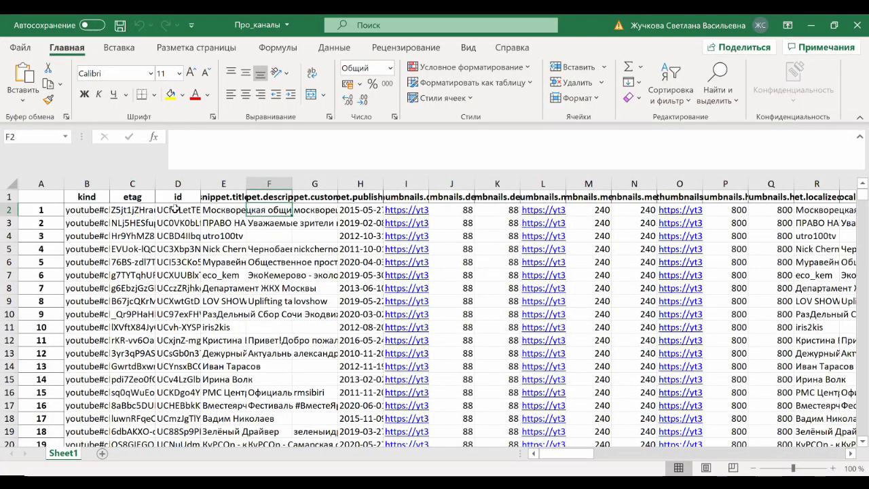
key("Up")
key("Right")
key("Right")
key("Right")
key("Right")
key("Right")
key("Right")
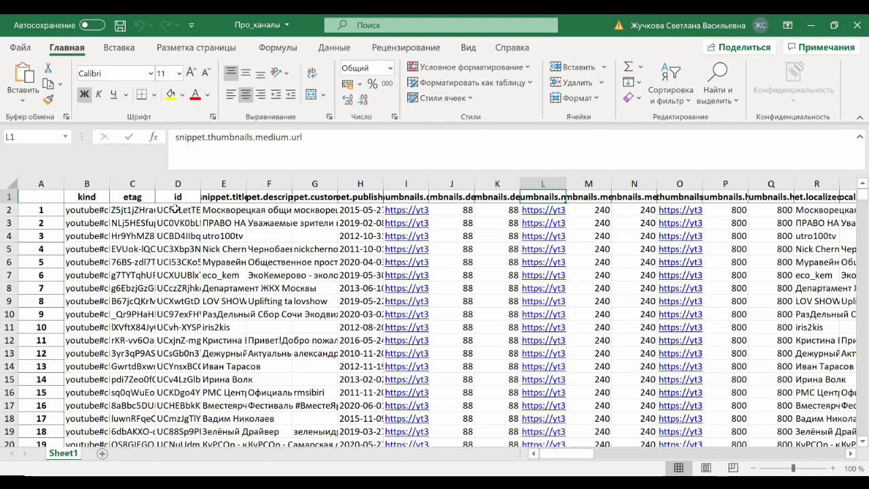
key("Right")
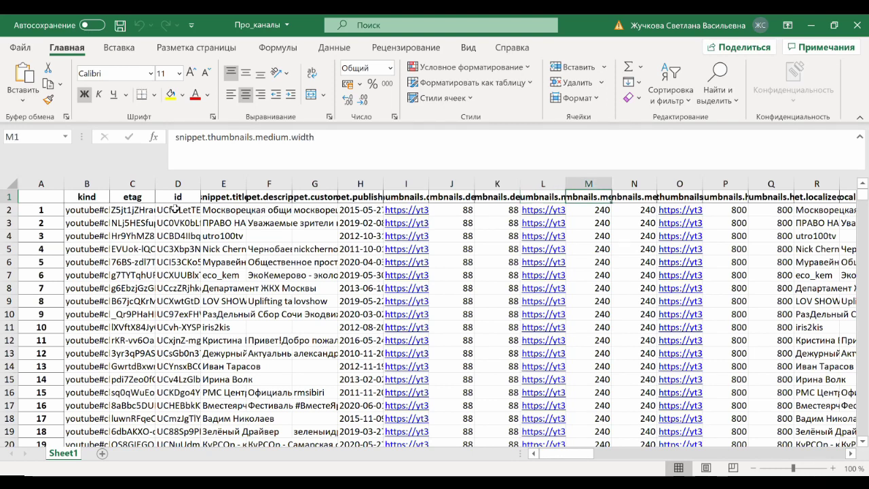
- Examine the remaining column headers up to statistics.viewCount, statistics.subscriberCount and statistics.videoCount
key("Right")
key("Right")
key("Right")
key("Right")
key("Right")
key("Right")
key("Right")
key("Right")
key("Right")
key("Right")
key("Right")
key("Right")
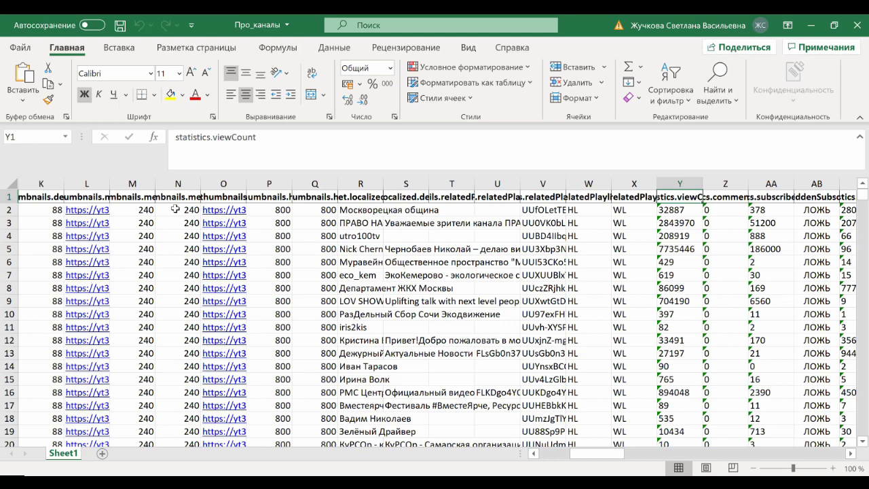
key("Right")
key("Right")
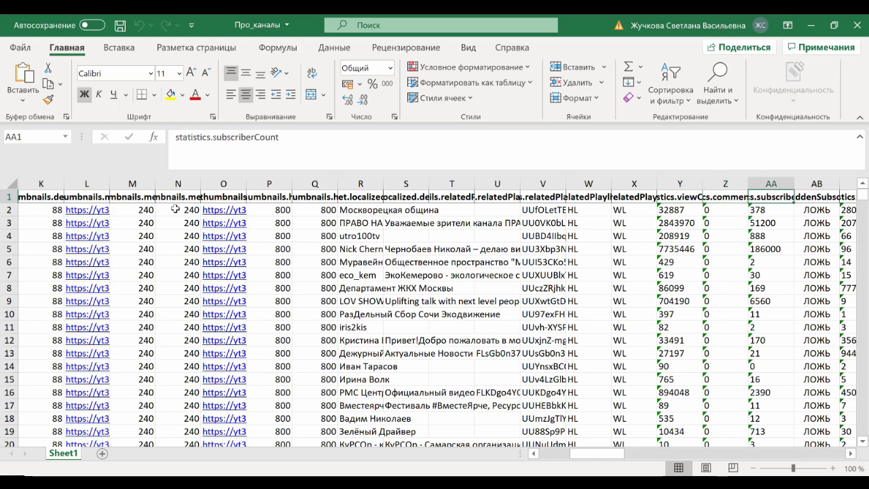
key("Right")
key("Right")
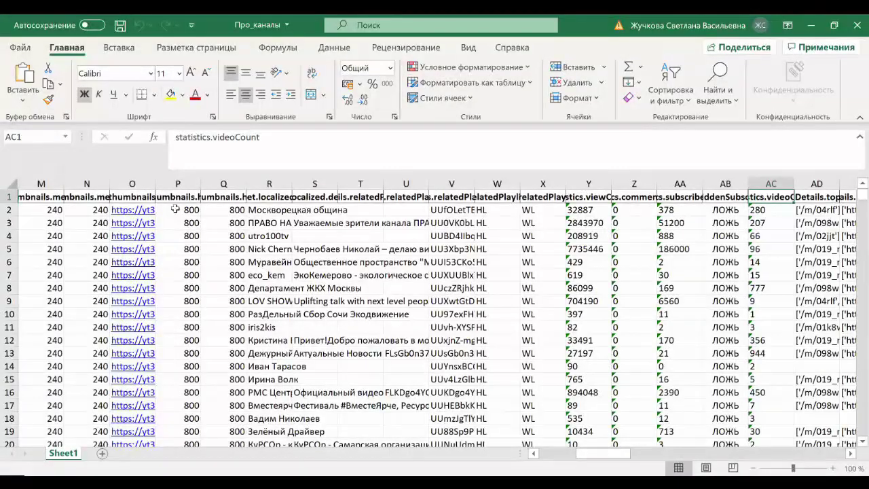
- Add filters to the header row for the whole data range starting at the kind column
key("ctrl+Left")
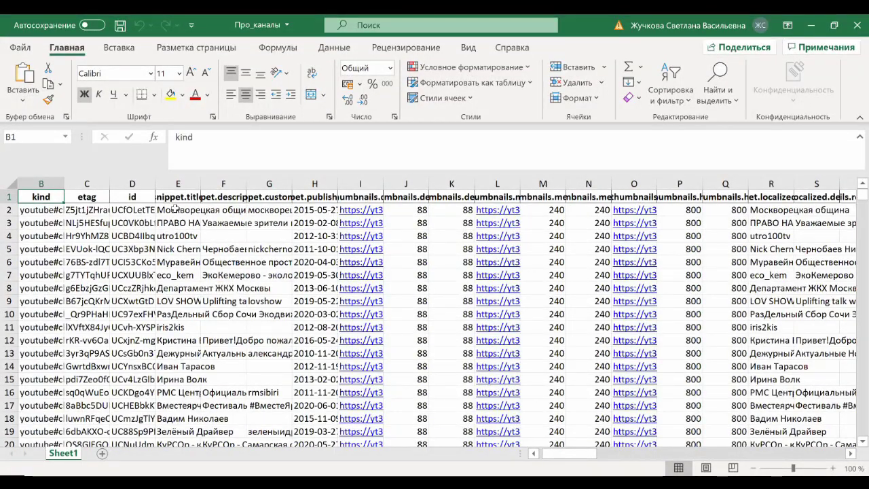
key("ctrl+shift+End")
left_click(334, 48)
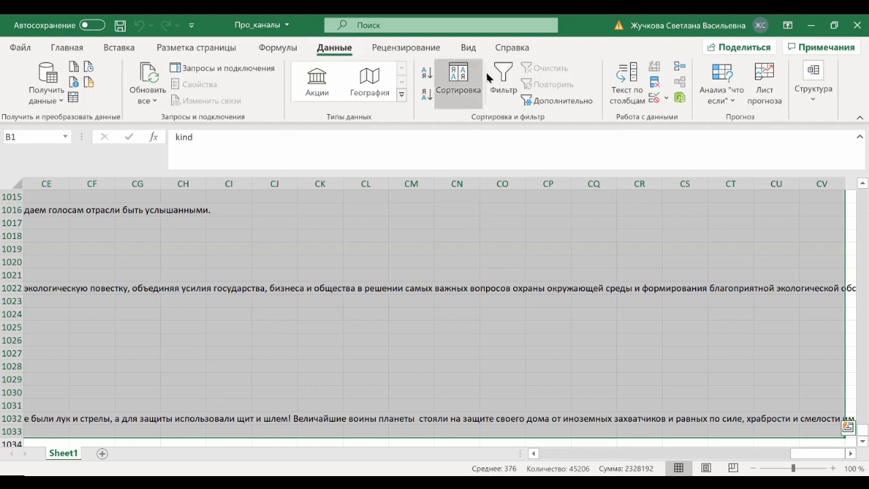
left_click(503, 78)
- Convert the text values in the view, comment and subscriber count columns (Y to AA) to numbers for all rows
left_click_drag(565, 459, 603, 454)
left_click(591, 197)
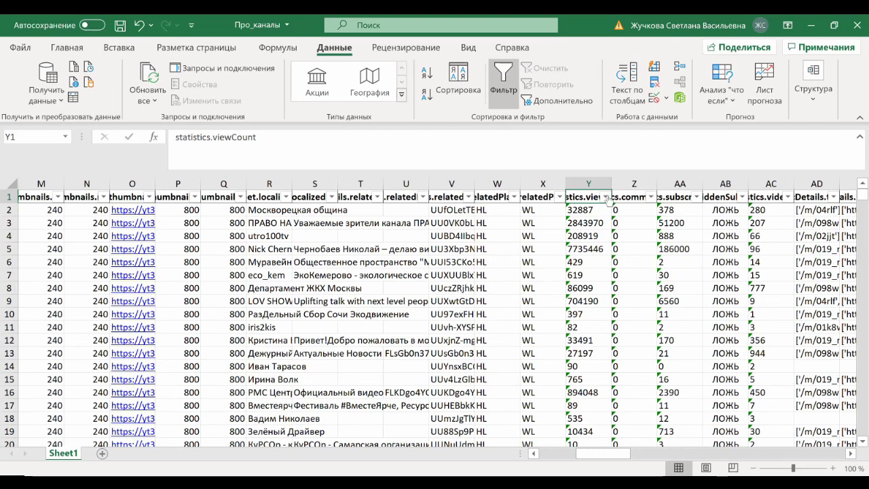
left_click(583, 211)
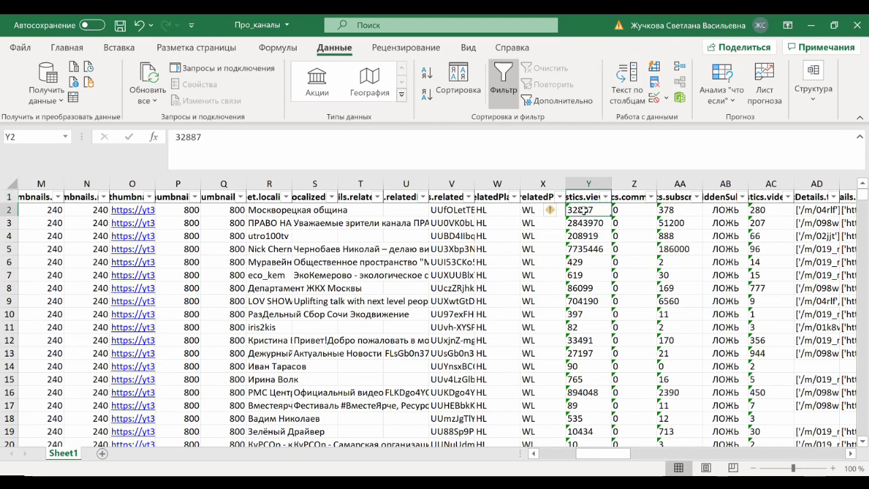
key("shift+Right")
key("shift+Right")
key("ctrl+shift+Down")
left_click(566, 197)
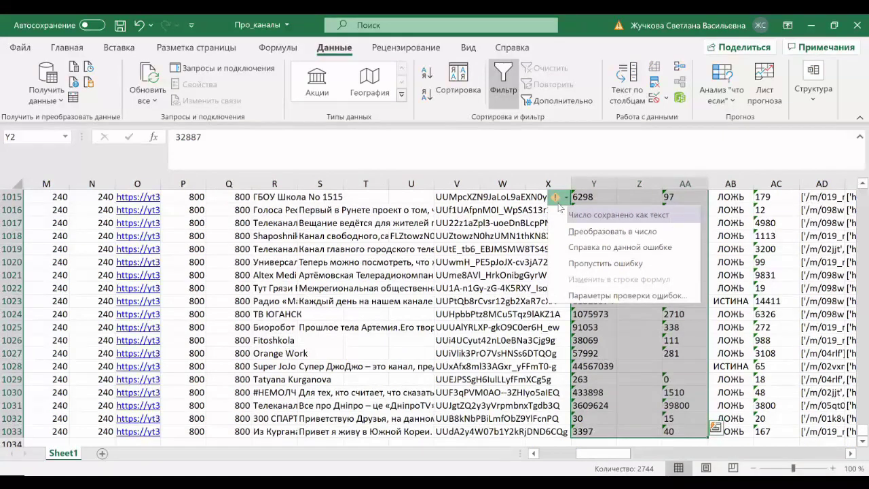
left_click(595, 232)
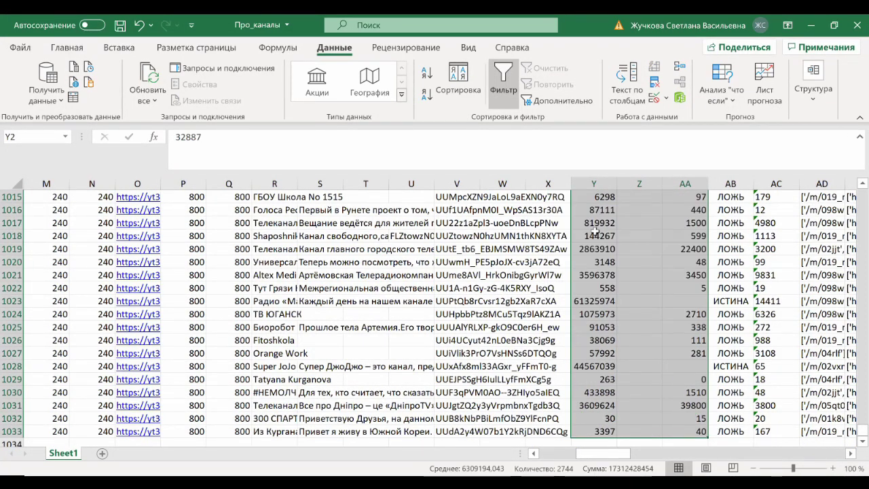
- Convert the text values in the statistics.videoCount column to numbers for all rows
left_click(771, 431)
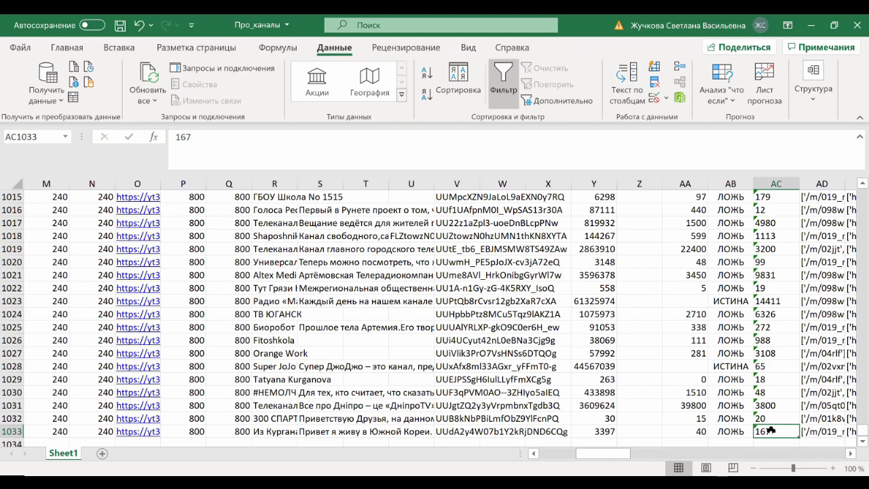
key("ctrl+shift+Up")
left_click(762, 210)
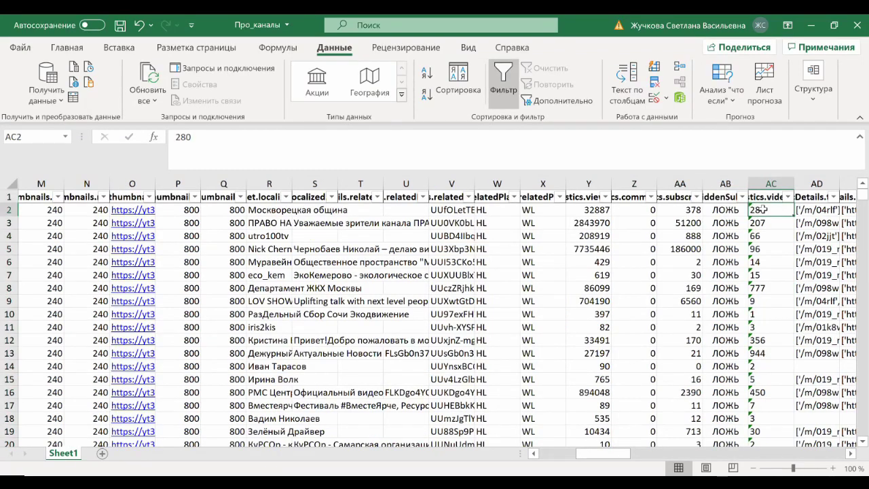
key("ctrl+shift+Down")
left_click(740, 197)
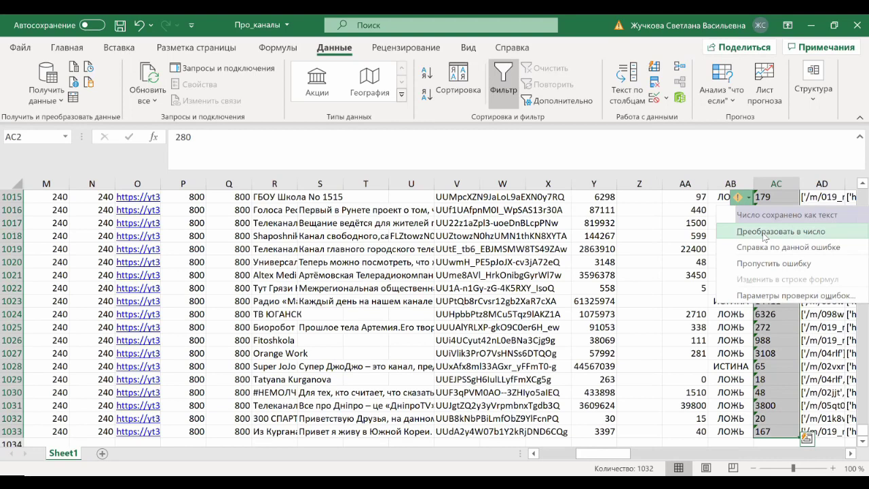
left_click(781, 231)
key("ctrl+Up")
left_click(604, 199)
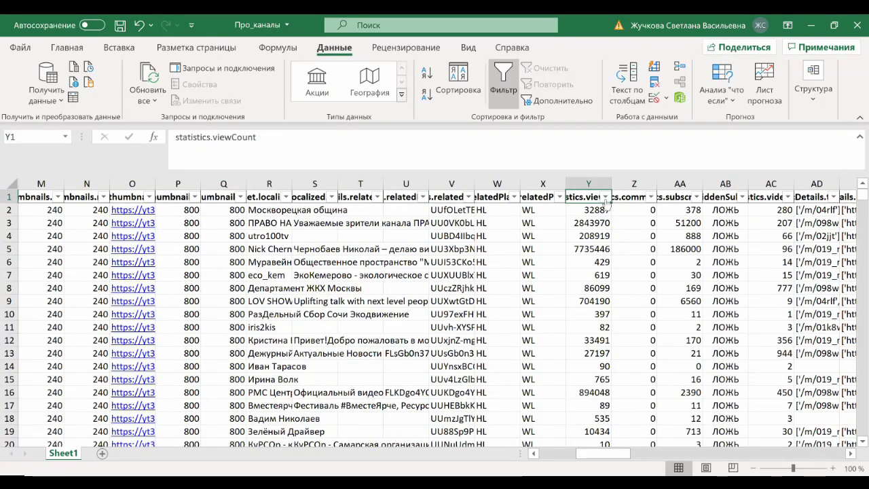
left_click(605, 197)
left_click_drag(589, 280, 566, 442)
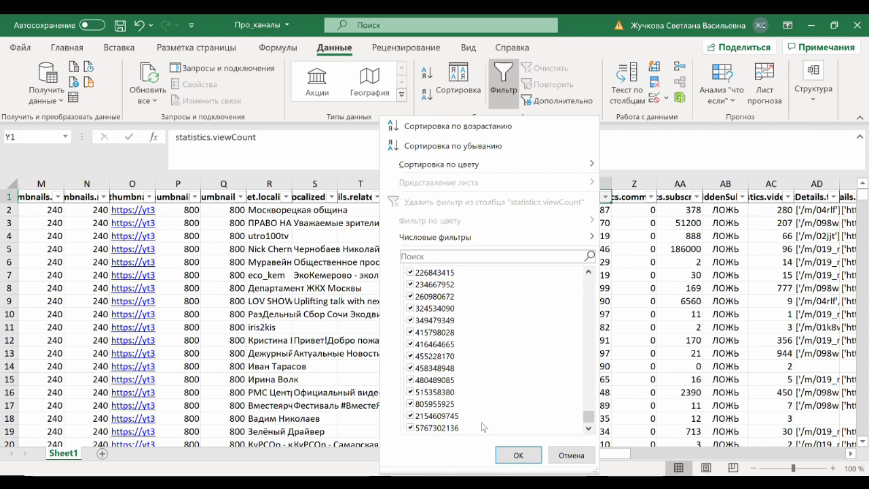
left_click_drag(587, 417, 588, 281)
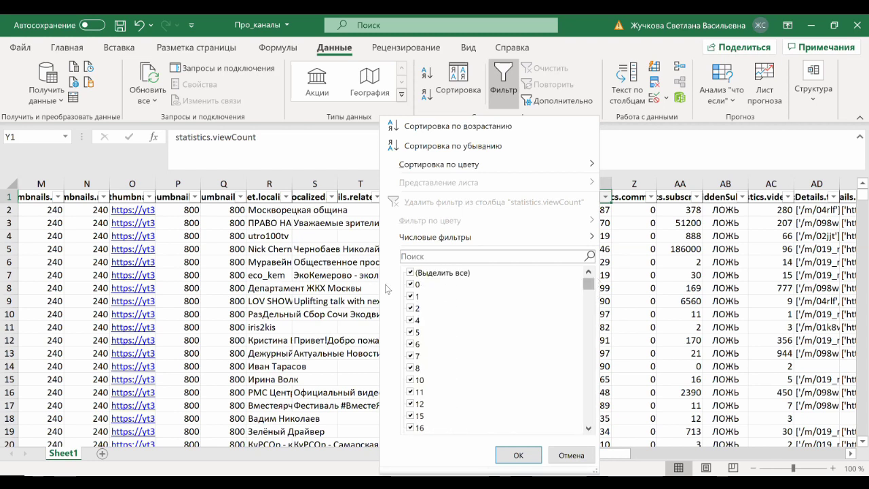
left_click(411, 273)
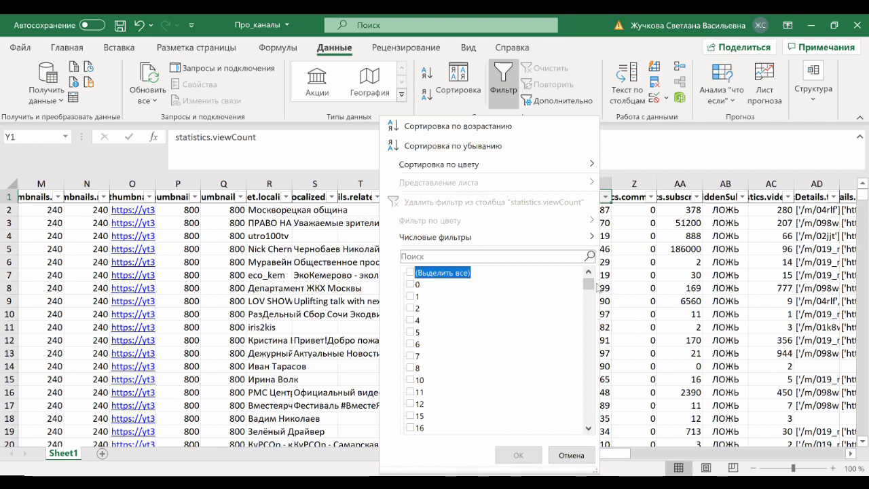
left_click_drag(588, 285, 588, 419)
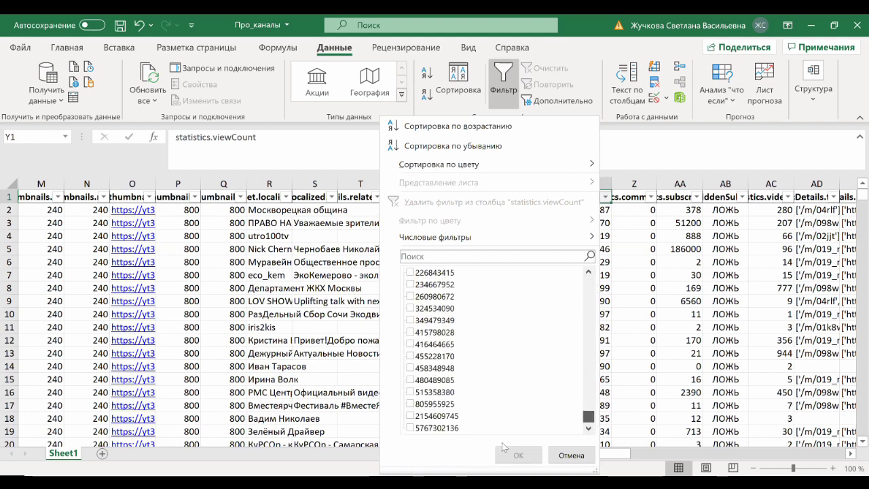
left_click(411, 428)
left_click(519, 455)
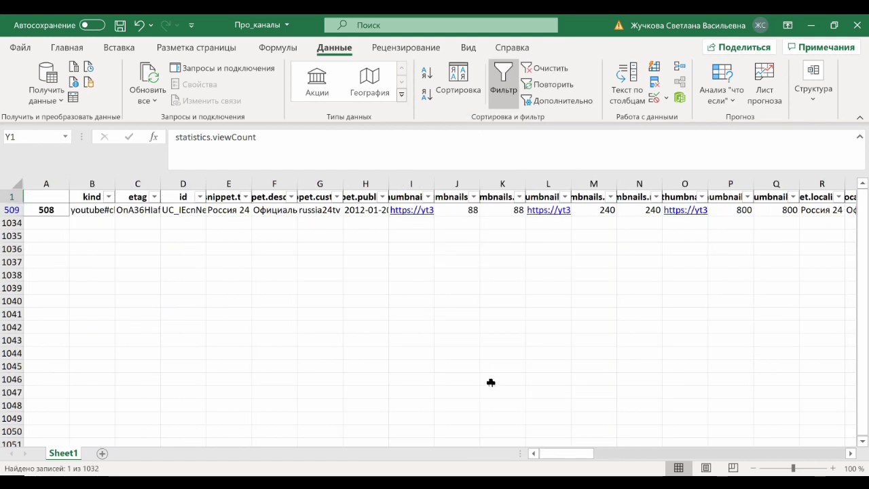
- Check the filtered channel's title, remove the view count filter, and filter statistics.subscriberCount to only 5770000
left_click(235, 212)
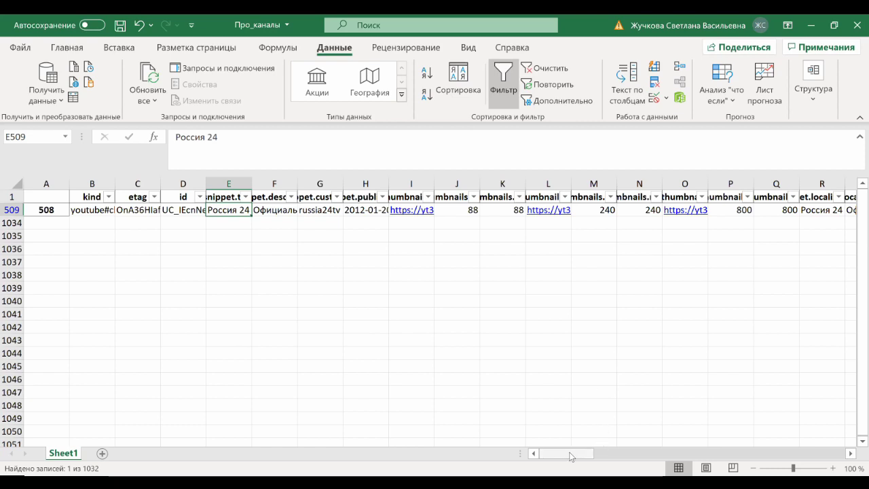
key("ctrl+z")
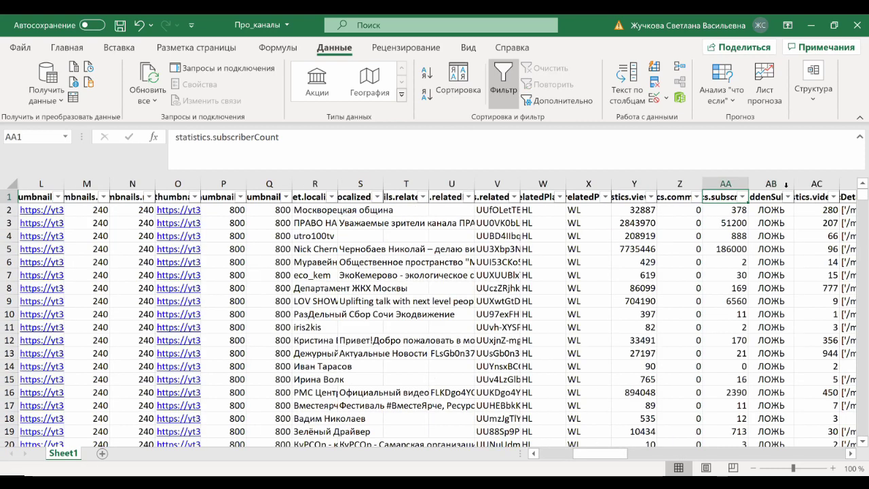
left_click(742, 197)
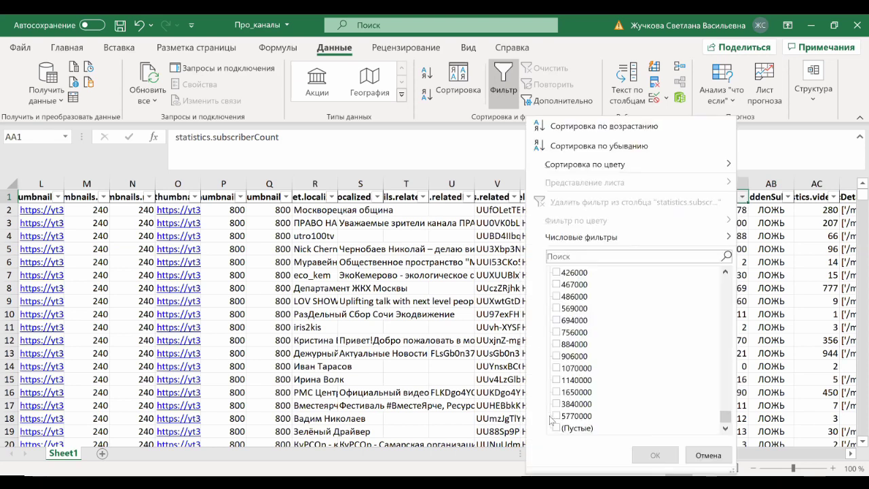
left_click(557, 416)
left_click(655, 455)
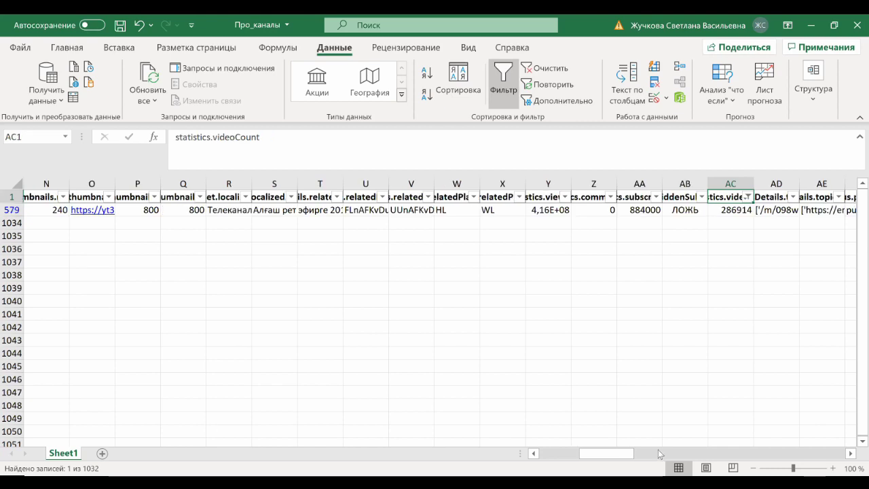
- Examine the row of the channel with the most videos, from its localized description back to its id and title
left_click(280, 212)
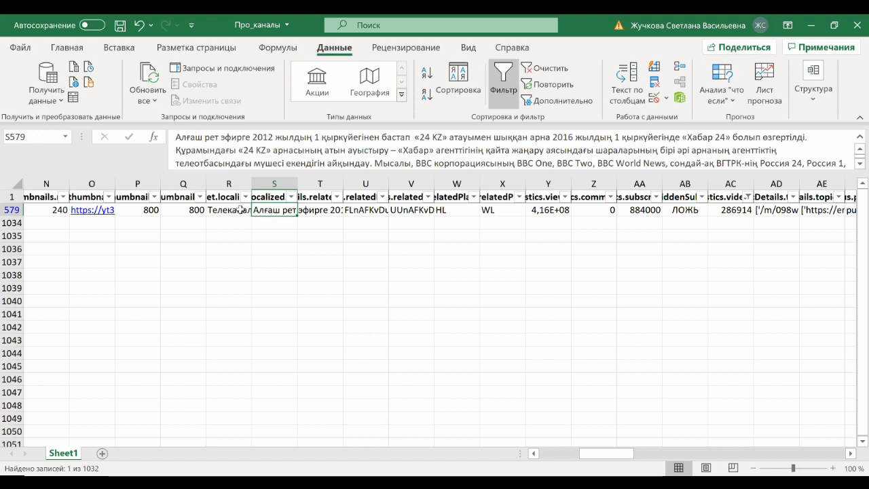
key("Left")
key("Left")
key("Left")
key("Left")
key("Left")
key("Left")
key("Left")
key("Left")
key("Left")
key("Left")
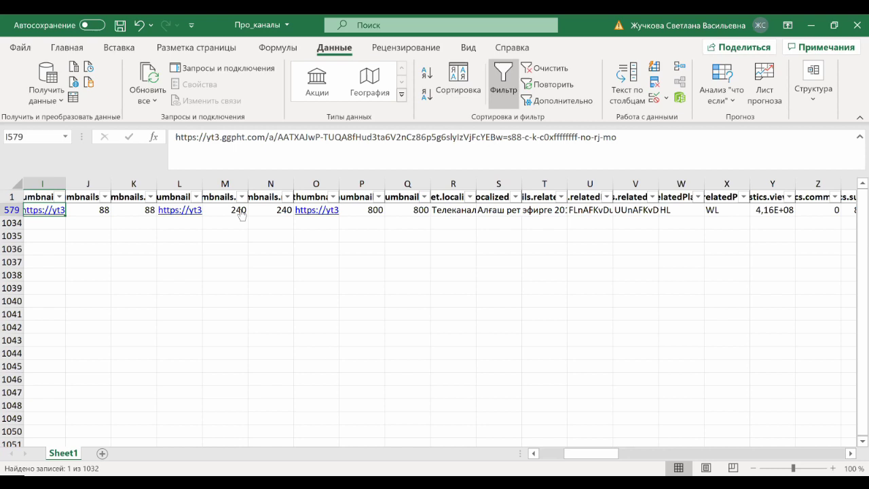
key("Left")
key("Left")
key("Left")
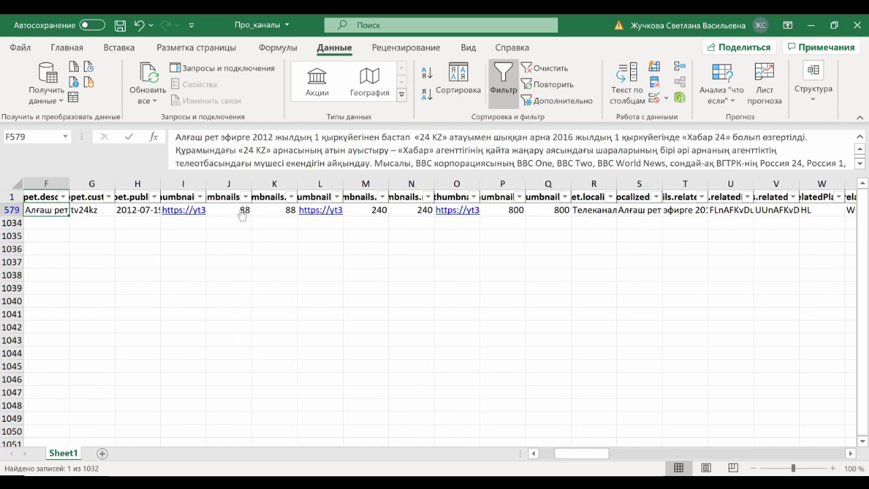
key("Left")
key("Left")
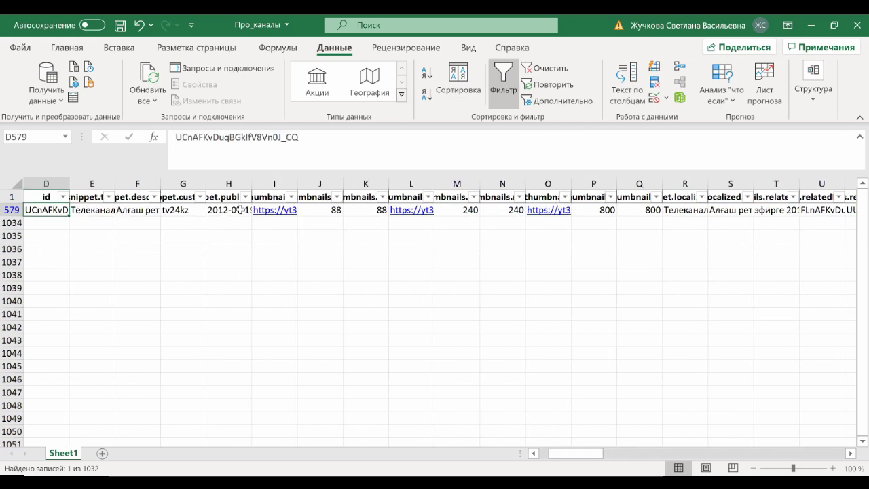
key("Left")
key("Left")
key("Left")
key("Right")
key("Right")
key("Right")
key("Right")
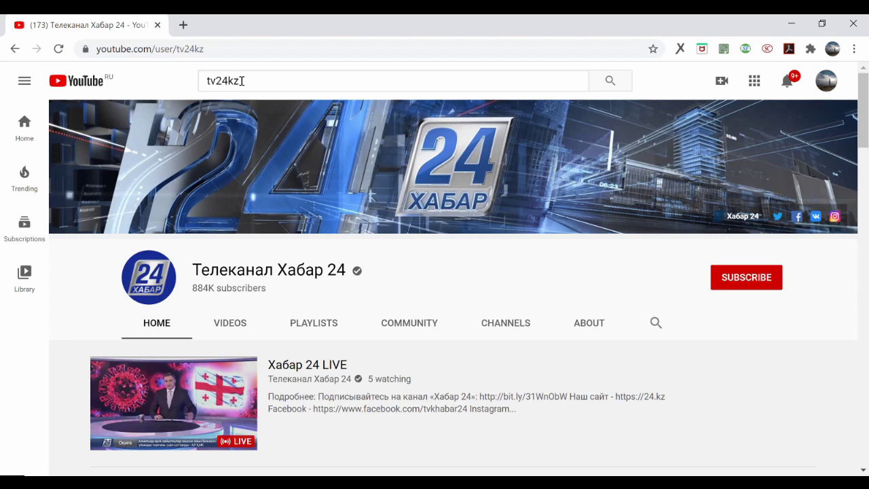
- Look through the tv24kz channel's YouTube home page, down to its section of featured channels
scroll(283, 278, "down", 6)
scroll(283, 278, "down", 7)
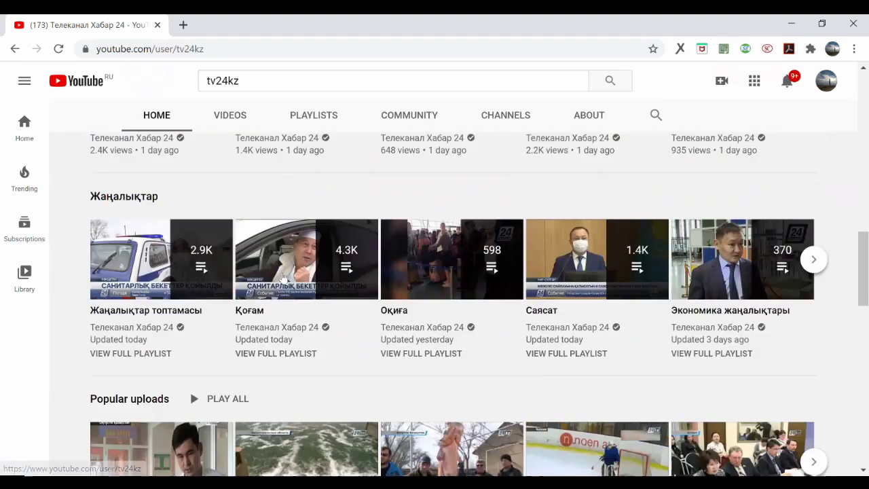
scroll(283, 278, "down", 8)
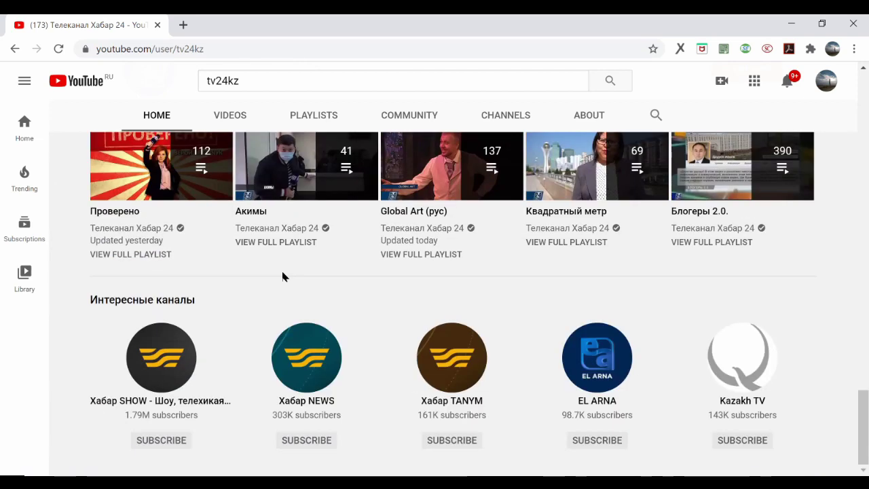
- Return to the Excel workbook and check the contentDetails.relatedPlaylists likes and favorites columns for the filtered channel
key("alt+Tab")
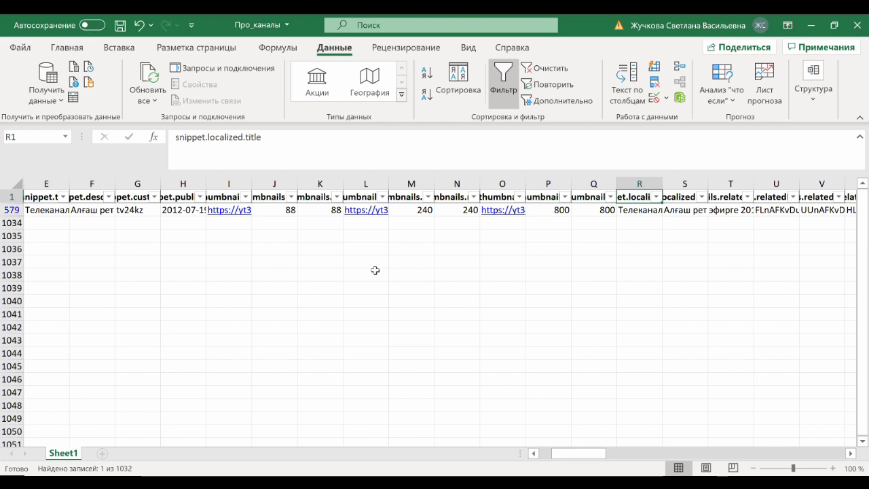
key("Right")
key("Right")
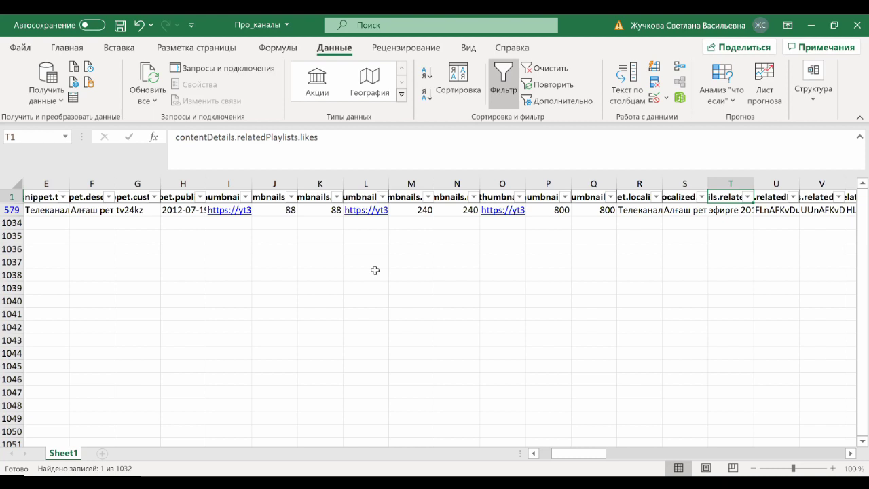
key("Right")
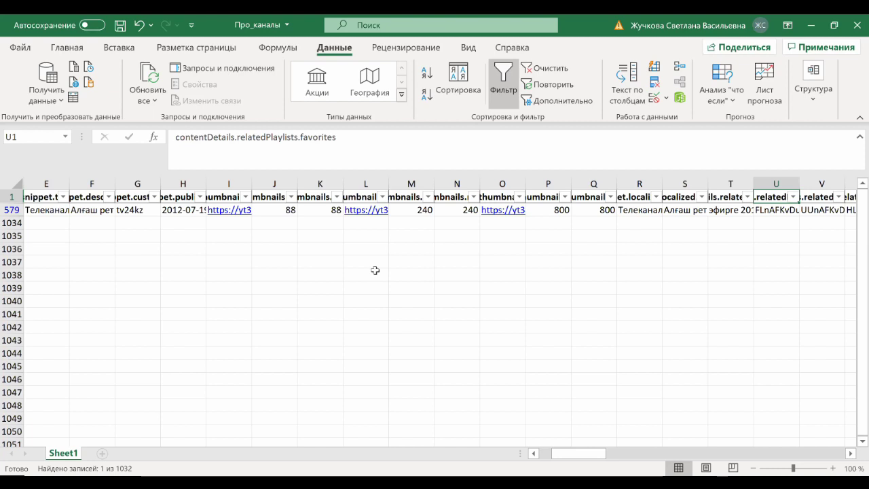
key("Down")
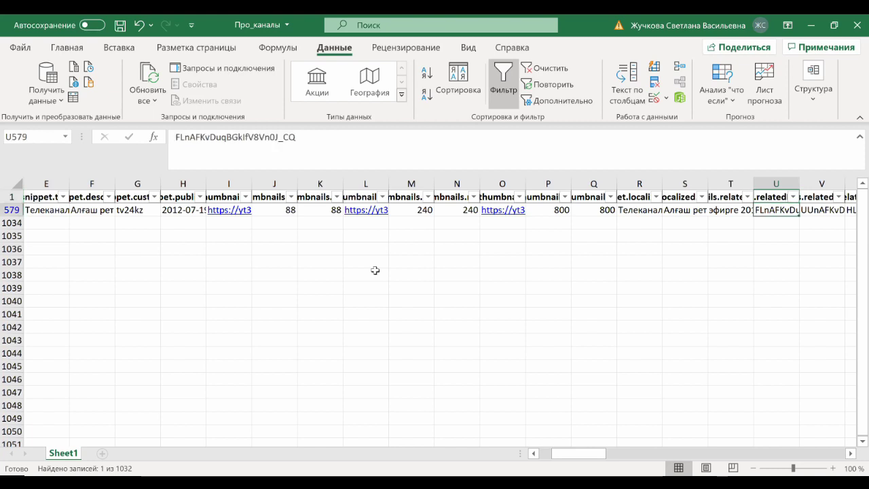
- Examine the filtered channel's row from its related playlists through the statistics to the topic details
key("Right")
key("Right")
key("Right")
key("Right")
key("Right")
key("Right")
key("Right")
key("Right")
key("Right")
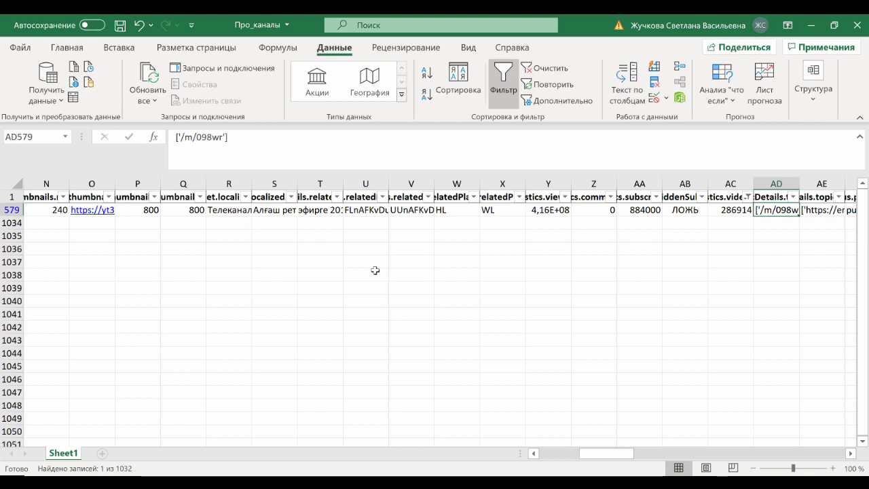
key("Right")
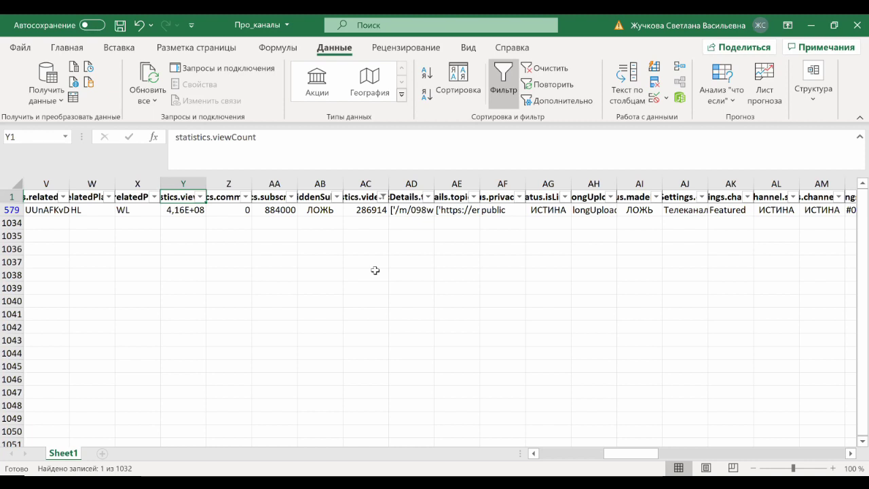
- Examine the statistics.viewCount, statistics.commentCount and statistics.subscriberCount headers and the filtered channel's values beneath them
key("Right")
key("Right")
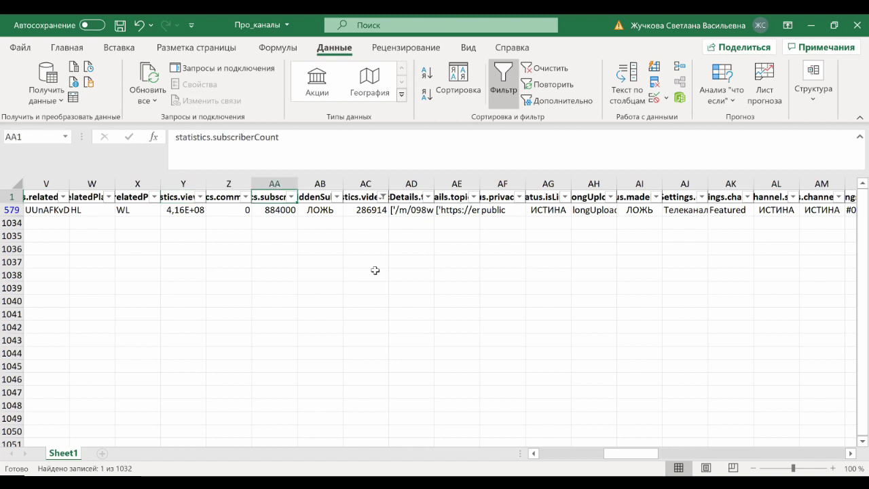
key("Left")
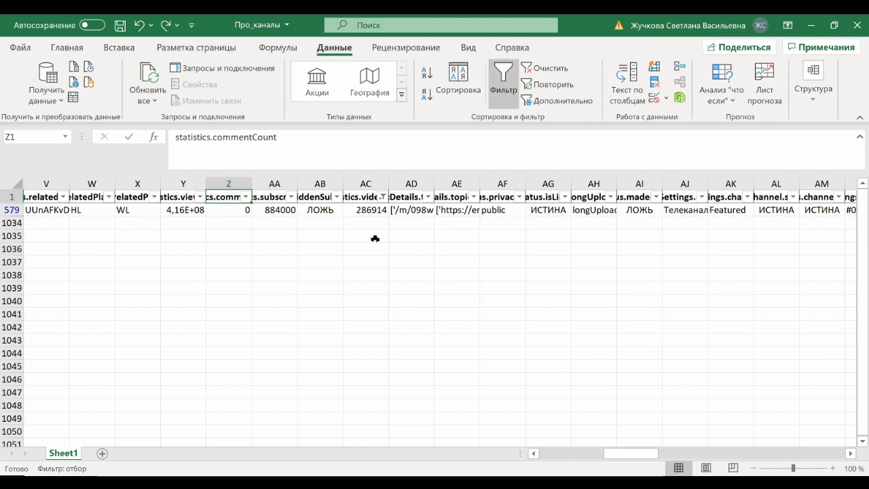
key("Down")
key("Left")
key("Right")
key("Right")
key("Left")
key("Left")
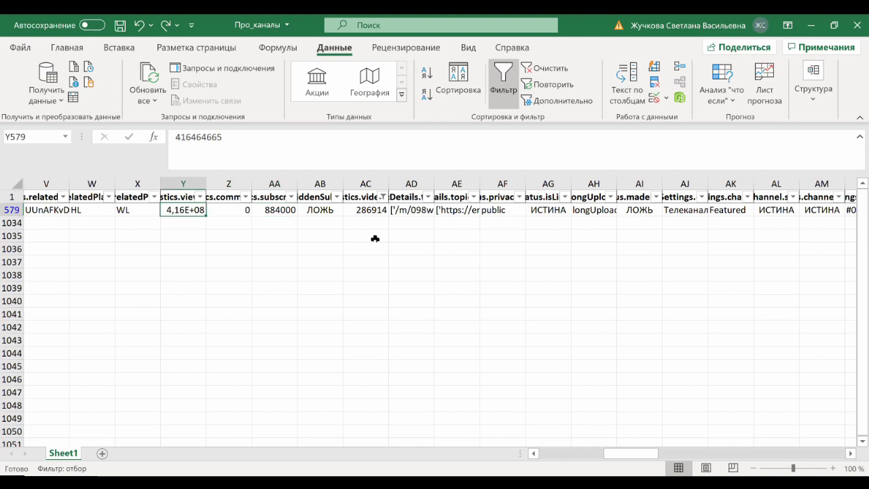
- Check the filtered channel's subscriber count, video count and hidden-subscriber flag in cell AB579
key("Right")
key("Right")
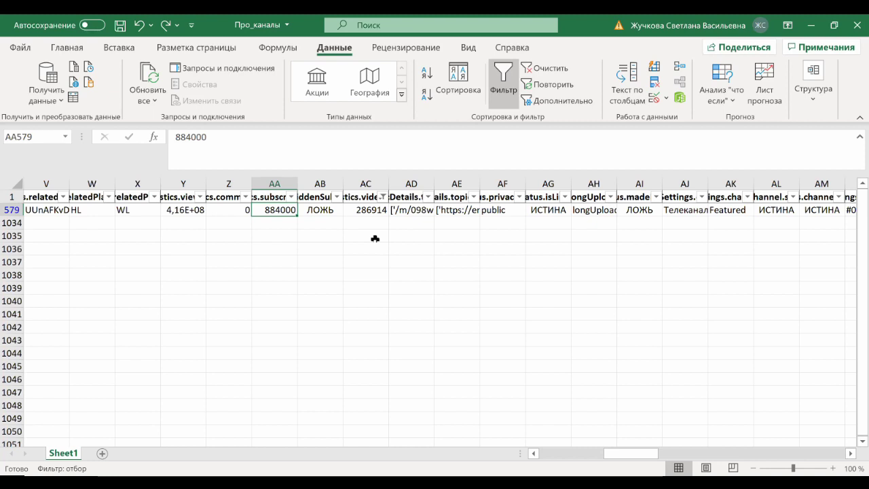
key("Right")
key("Right")
left_click(331, 211)
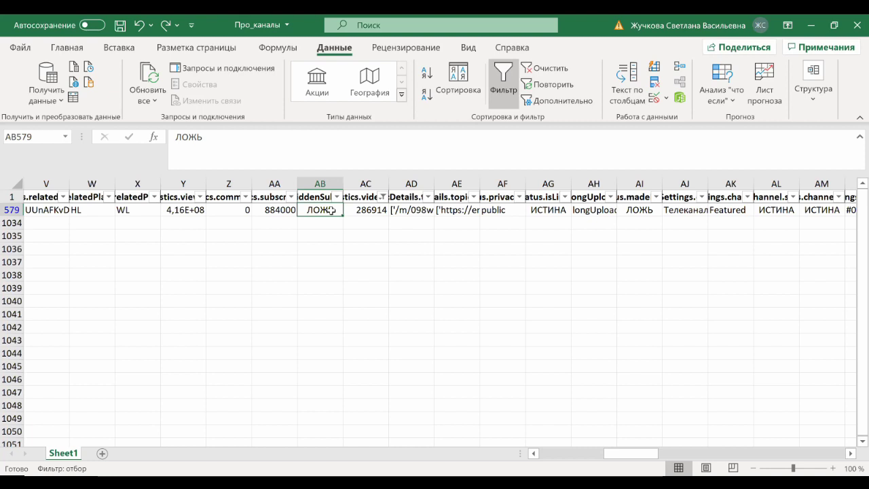
- Look back along the filtered channel's row to the large thumbnail link in cell O579
key("Left")
key("Left")
key("Left")
key("Left")
key("Left")
key("Left")
key("Left")
key("Left")
key("Left")
key("Left")
key("Left")
key("Left")
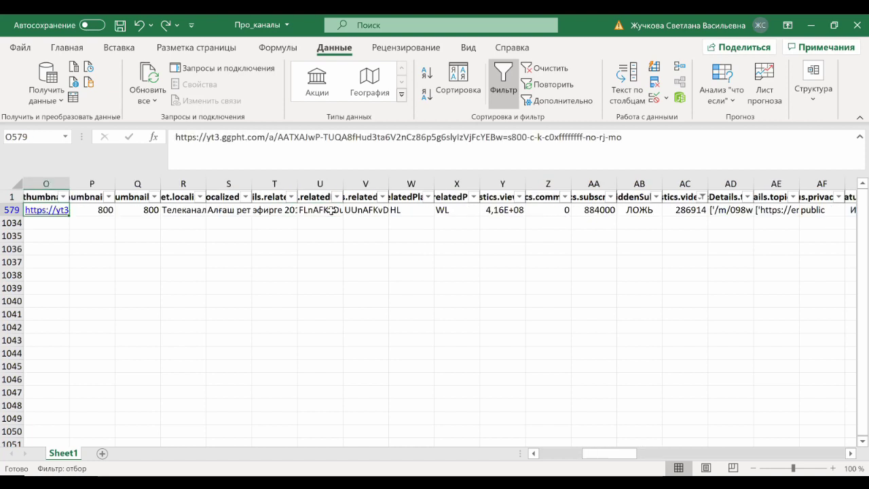
- Examine the rest of the channel's row through the banner image links to the channel keywords in cell BF579
key("Right")
key("Right")
key("Right")
key("Right")
key("Right")
key("Right")
key("Right")
key("Right")
key("Right")
key("Right")
key("Right")
key("Right")
key("Right")
key("Right")
key("Right")
key("Right")
key("Right")
key("Right")
key("Right")
key("Right")
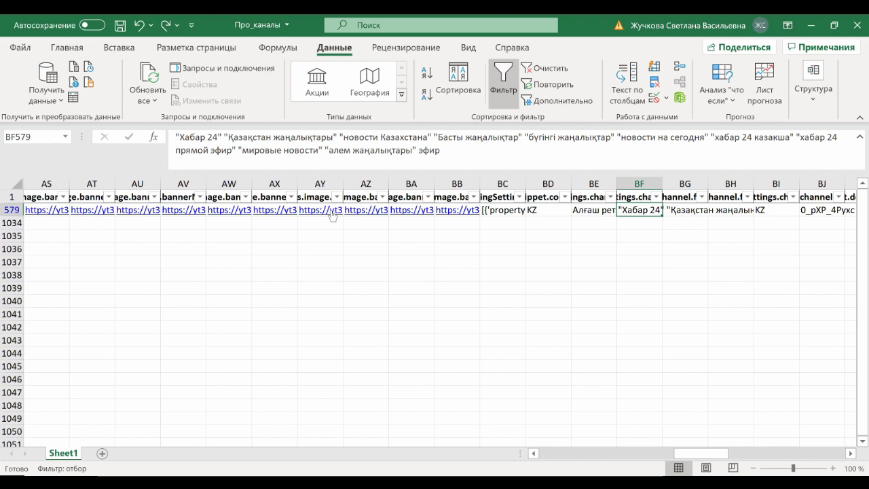
key("Left")
key("Right")
key("Left")
key("Right")
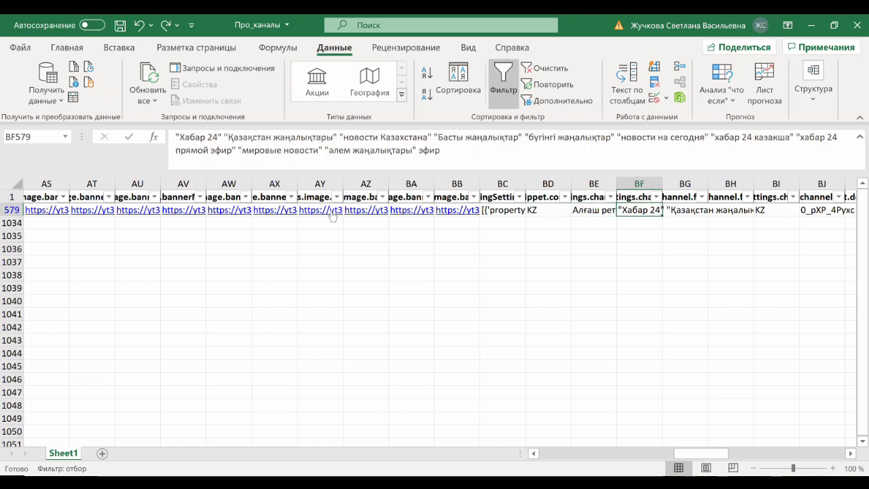